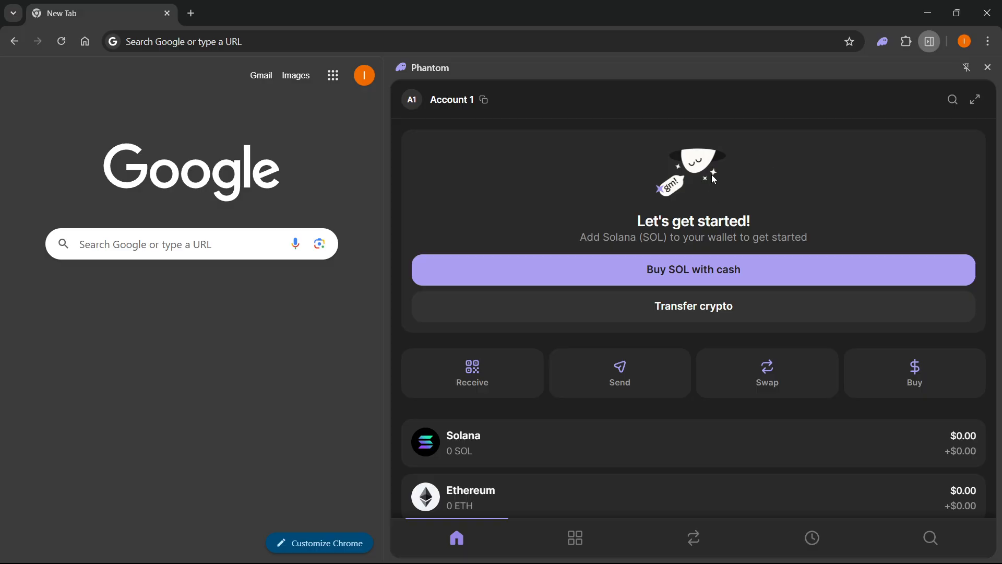
Search for usdt and show the USDT token's details page
left_click(934, 540)
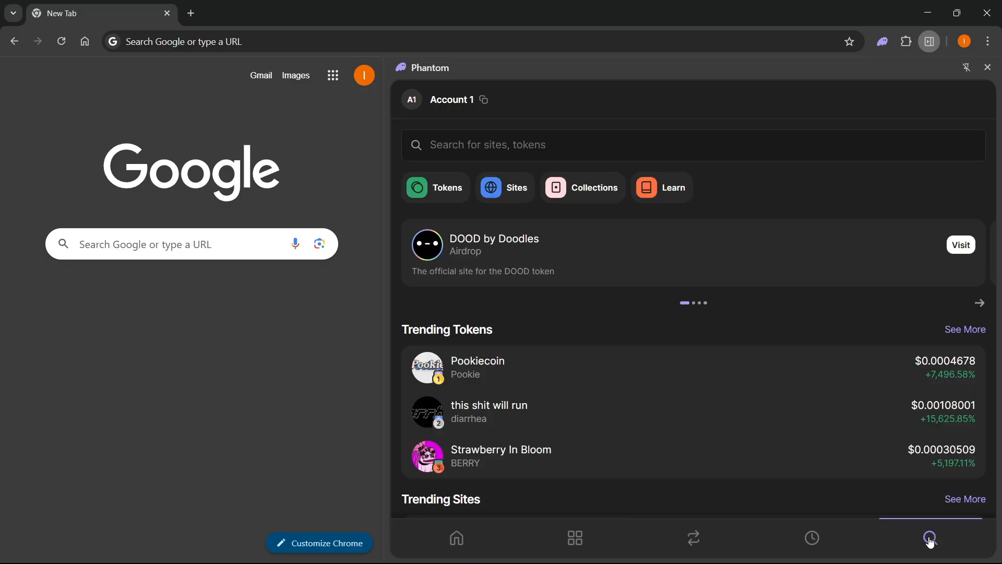
type("usdt")
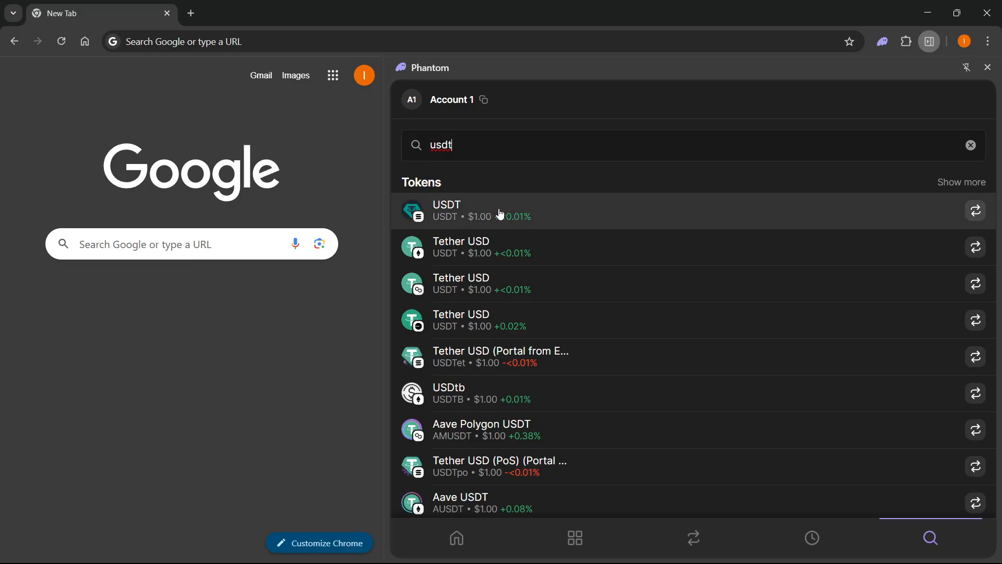
left_click(473, 214)
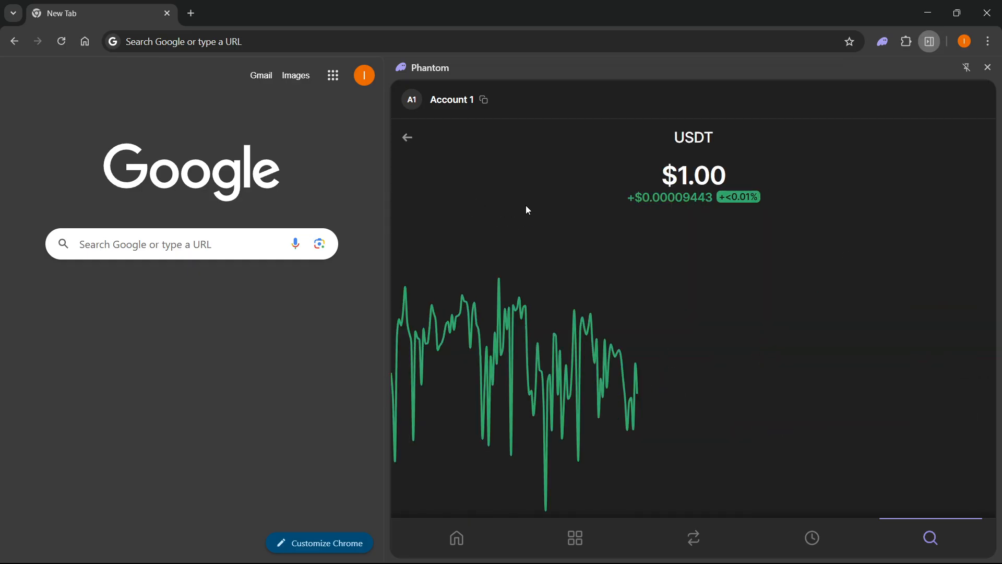
scroll(523, 211, "down", 1)
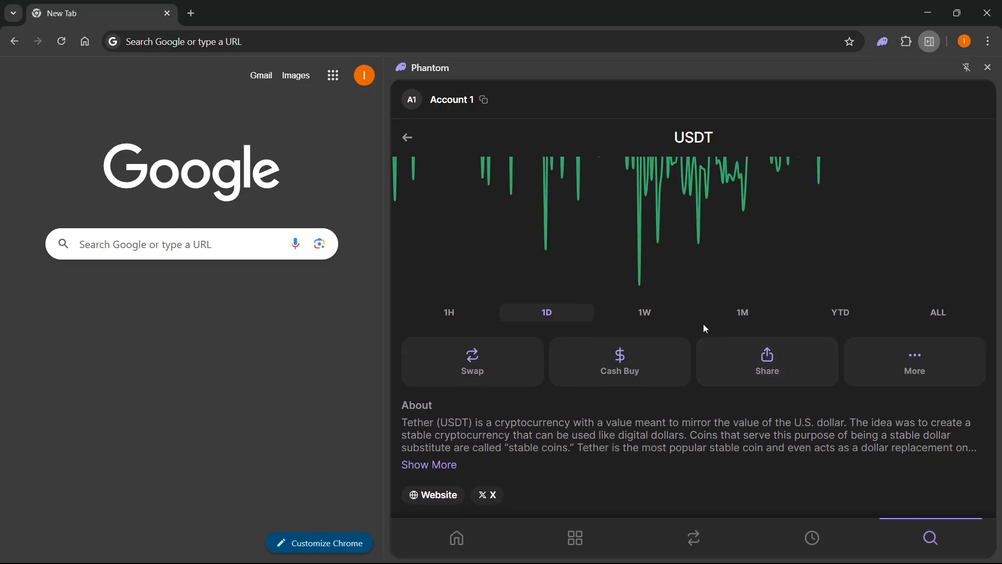
scroll(665, 322, "down", 1)
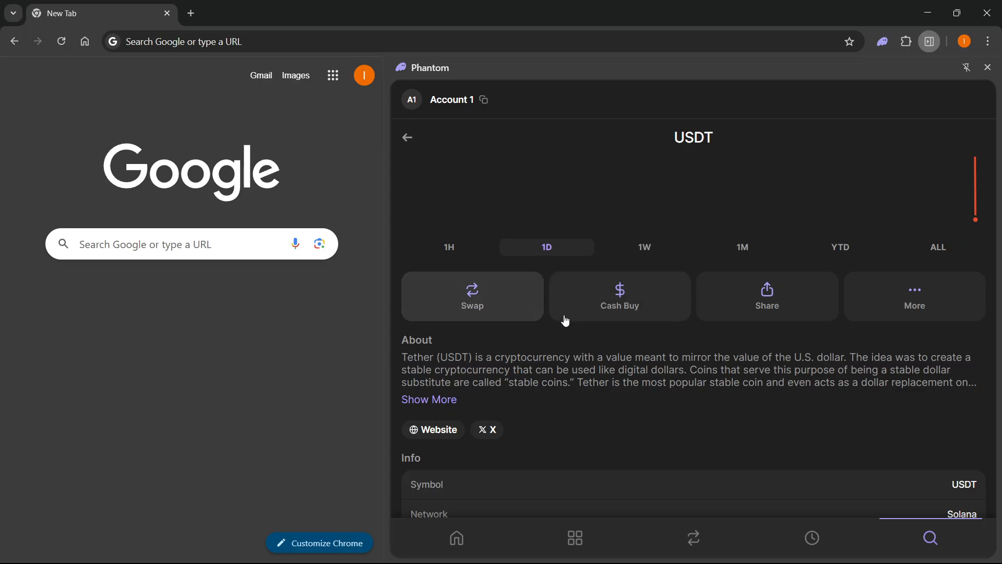
Begin a swap into USDT from the token page, then return to the explore page
left_click(472, 296)
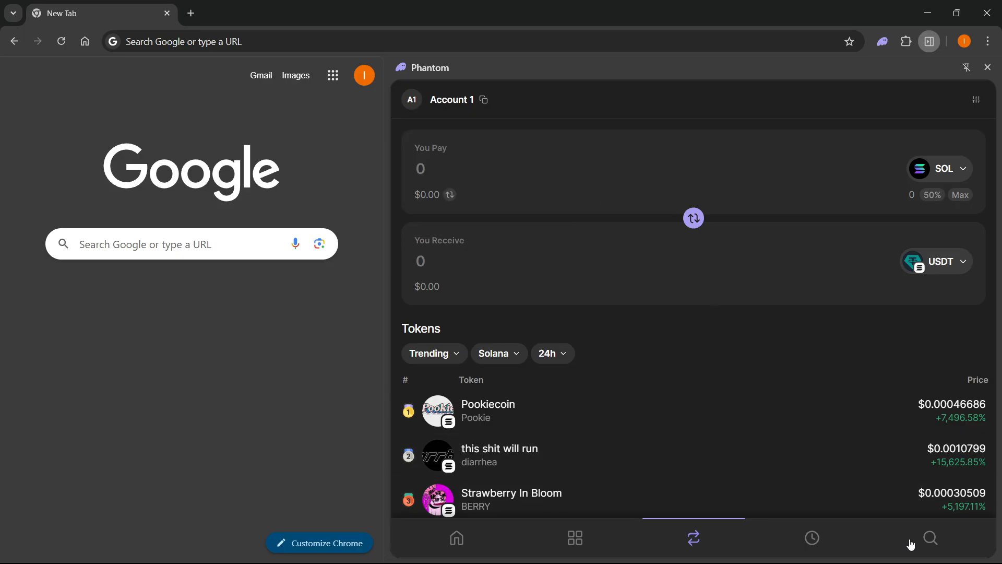
left_click(930, 538)
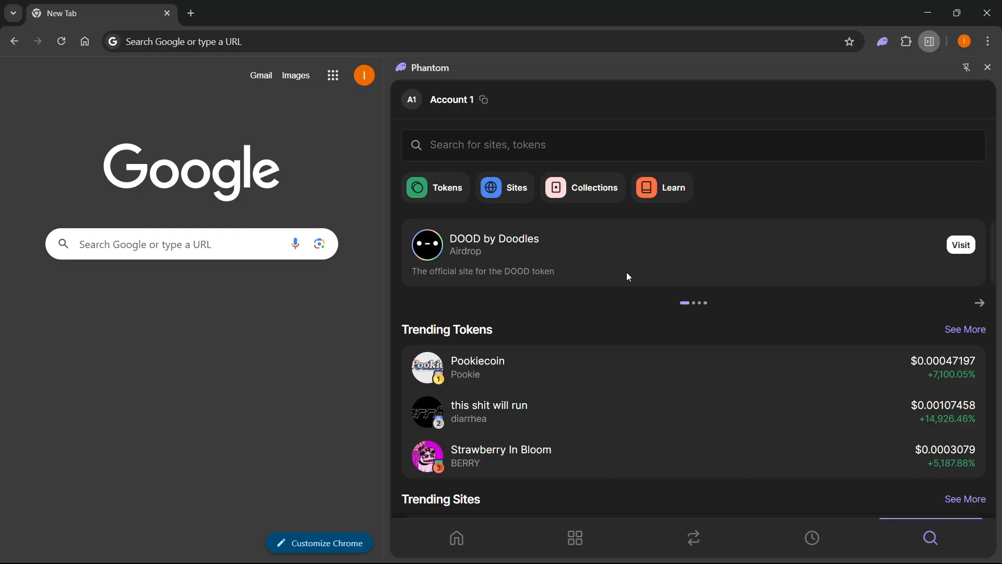
type("sol")
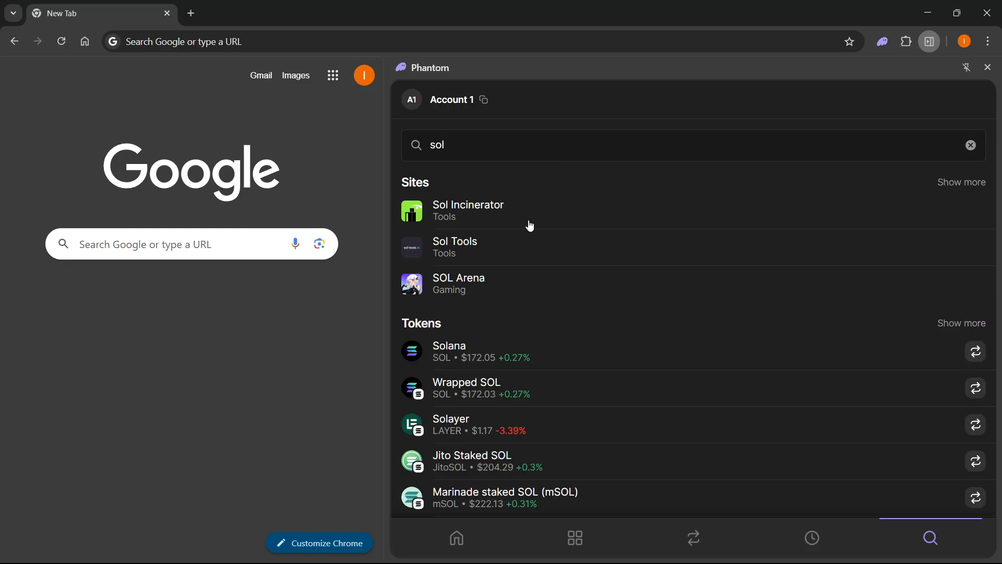
Search for sol, view the Solana token and show its receive address with QR code
left_click(493, 350)
scroll(579, 283, "down", 3)
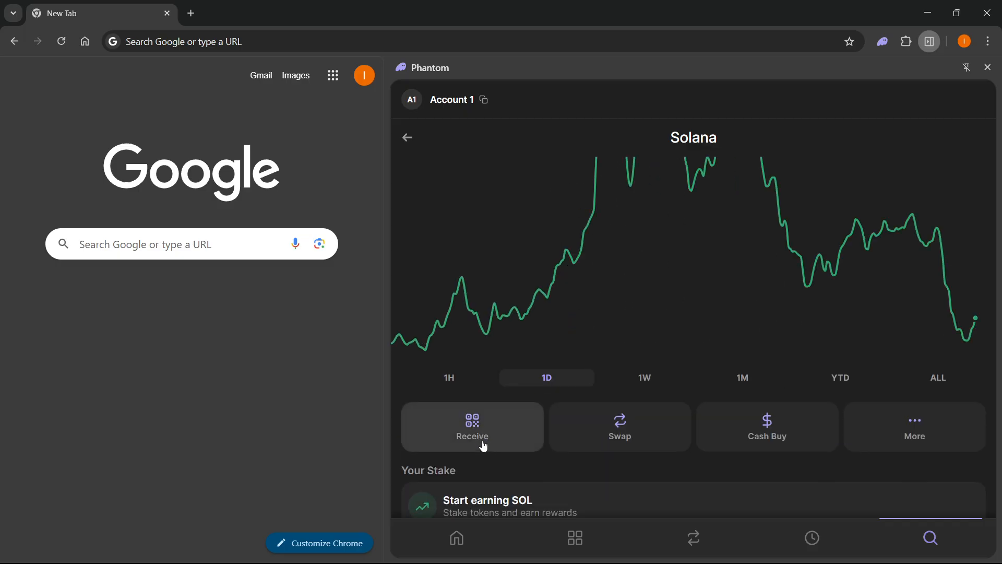
scroll(485, 438, "up", 3)
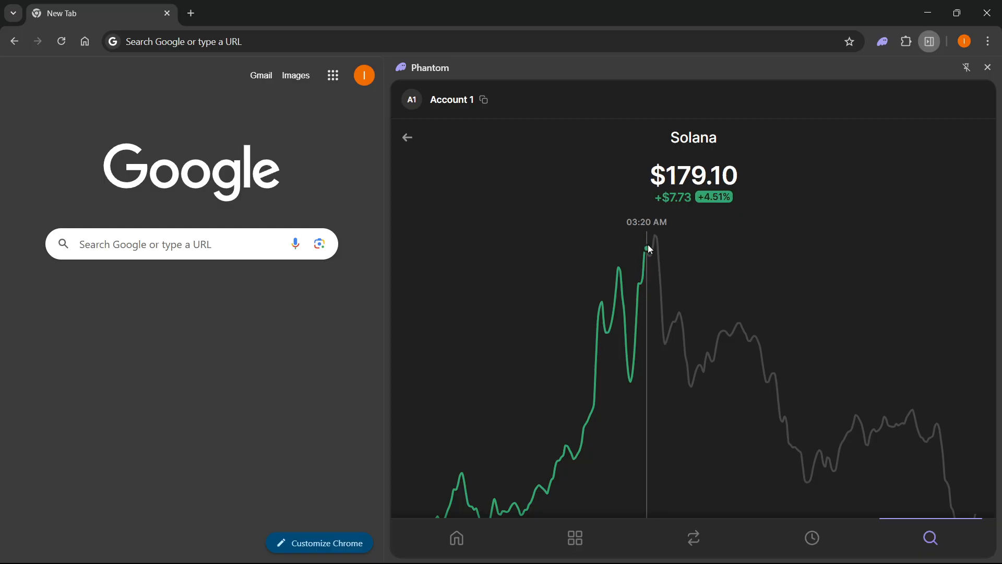
scroll(600, 252, "down", 3)
scroll(488, 409, "down", 2)
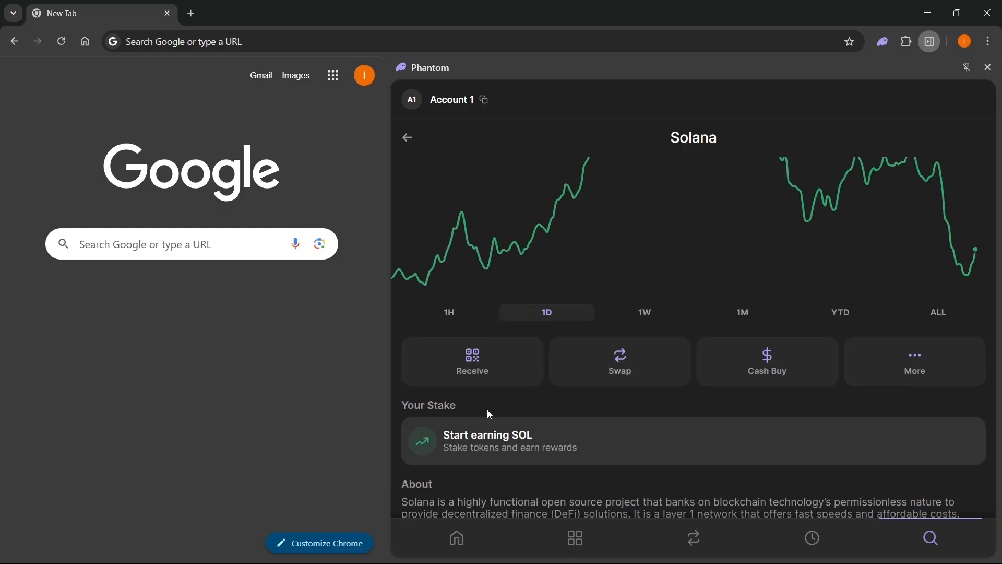
left_click(474, 364)
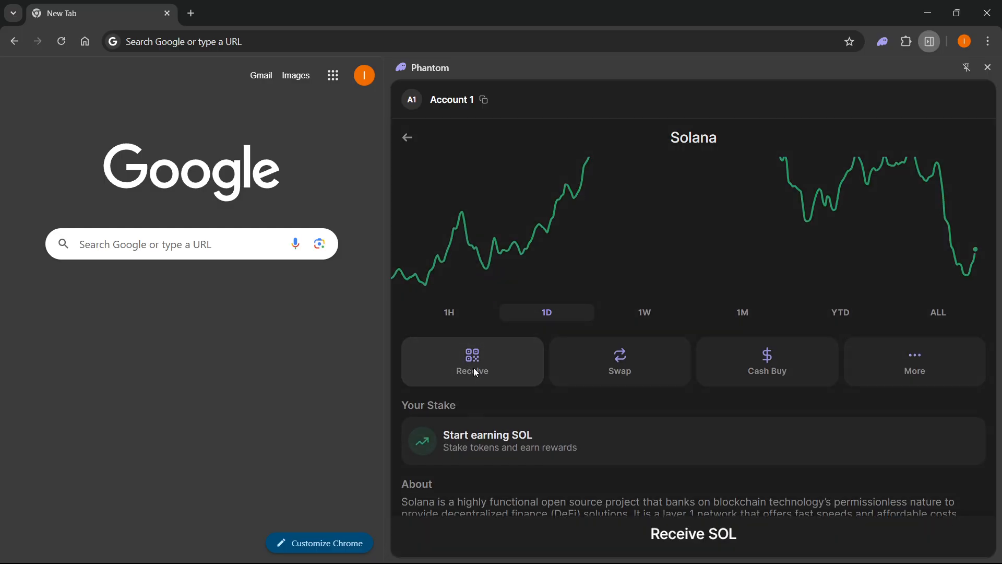
Copy the Solana receive address twice, close the receive screen and check the weekly price history
left_click(955, 388)
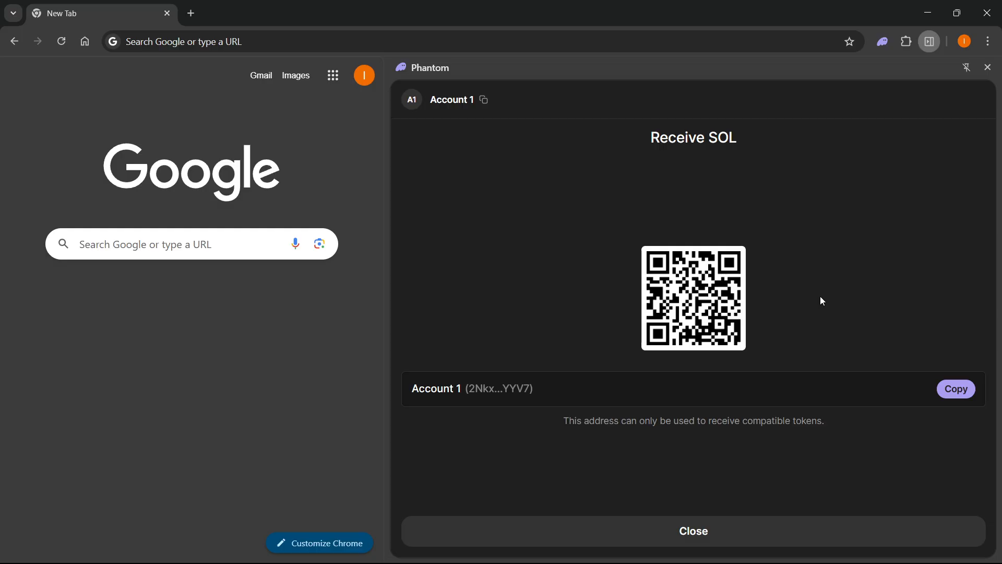
left_click(955, 388)
left_click(694, 531)
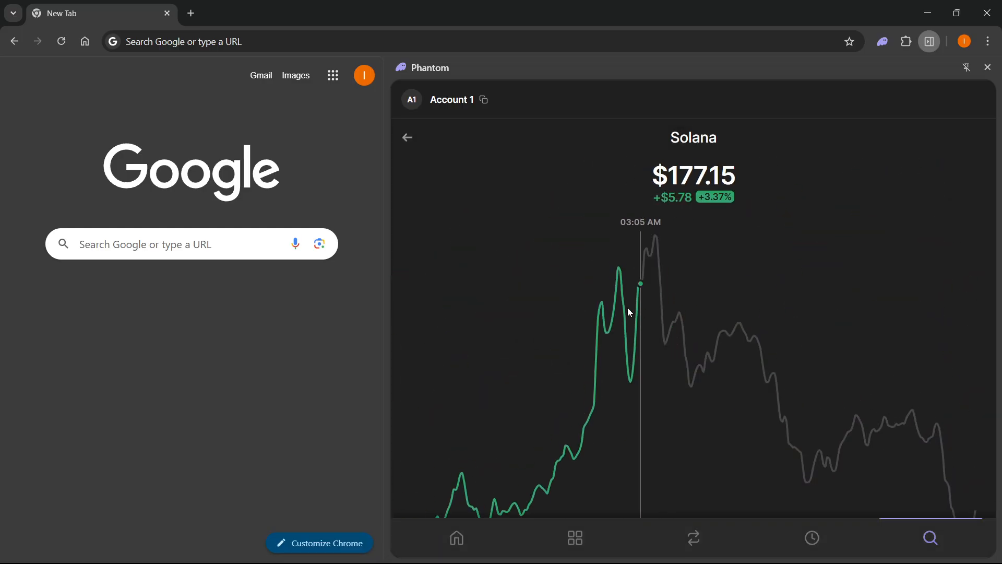
left_click(642, 313)
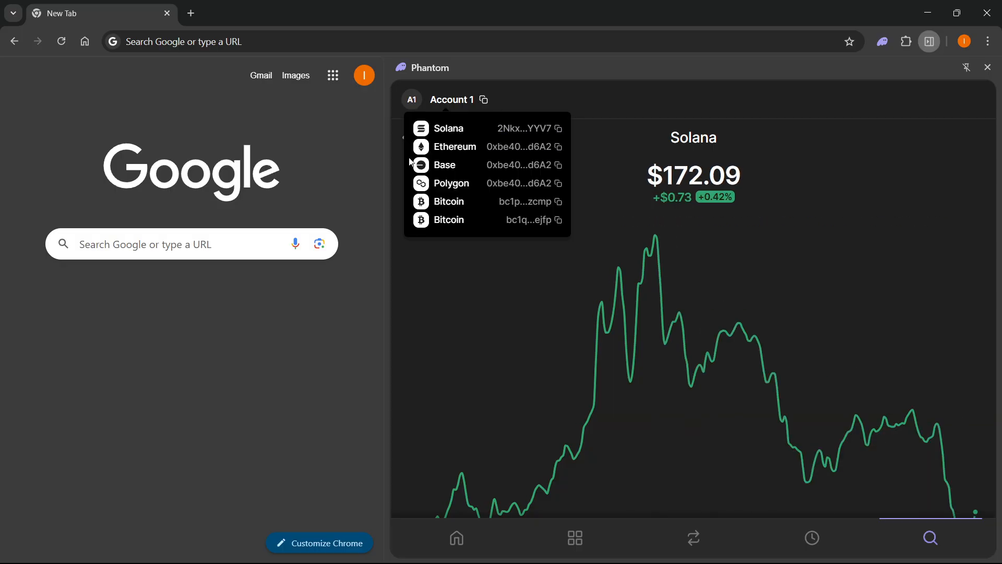
From the explore page search usdt, view the USDT token and start a SOL-to-USDT swap
left_click(407, 137)
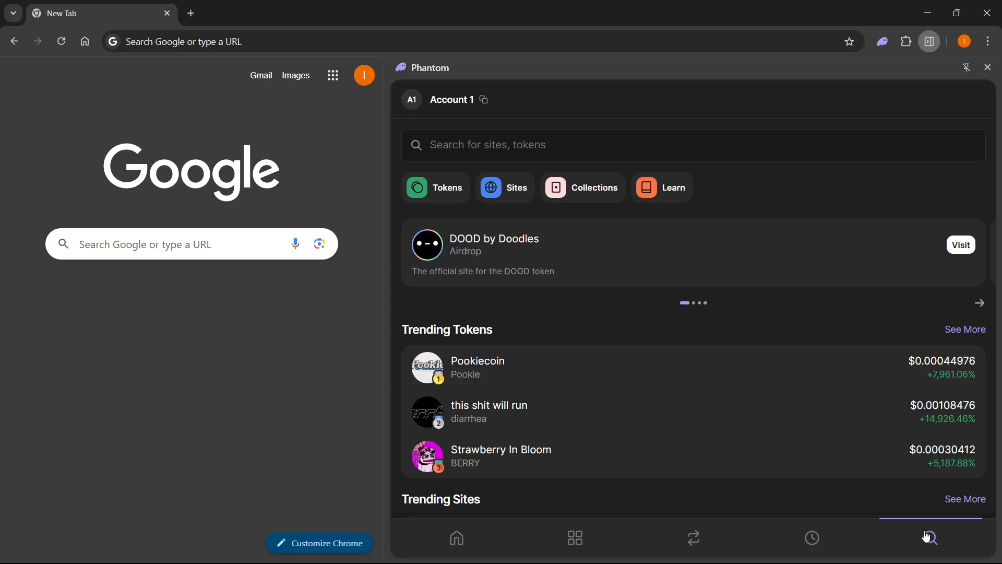
left_click(462, 146)
type("usdt")
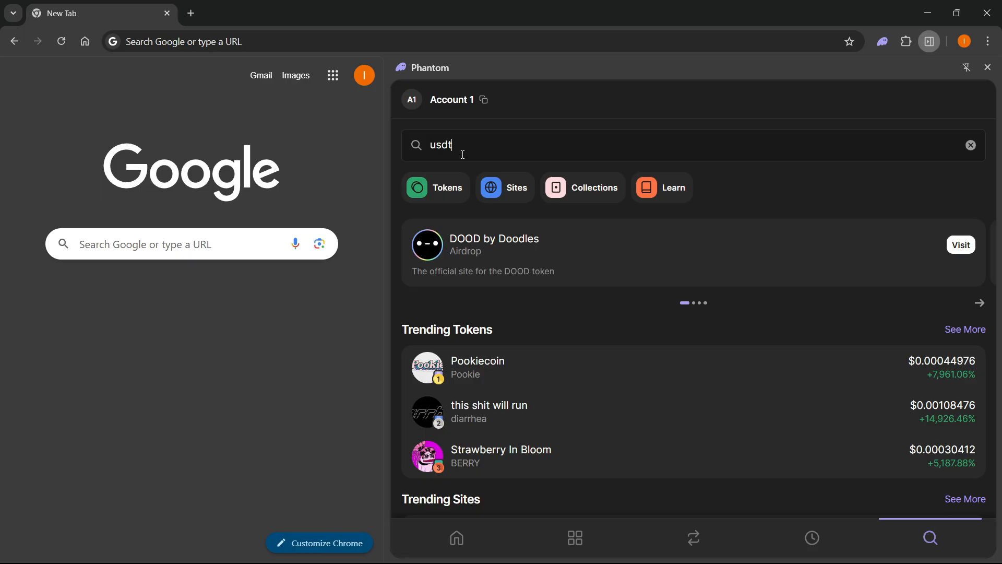
left_click(474, 210)
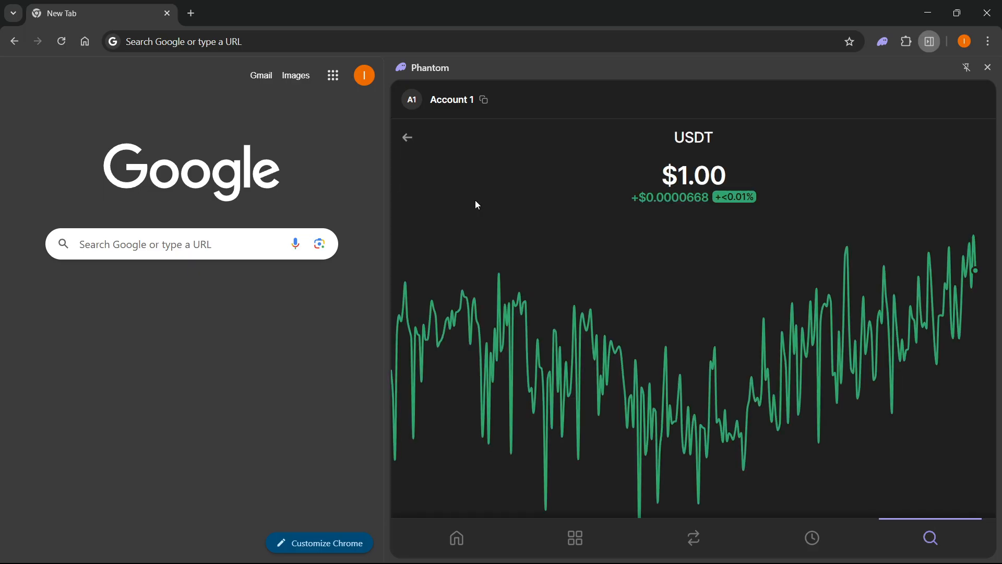
scroll(474, 217, "down", 2)
left_click(486, 250)
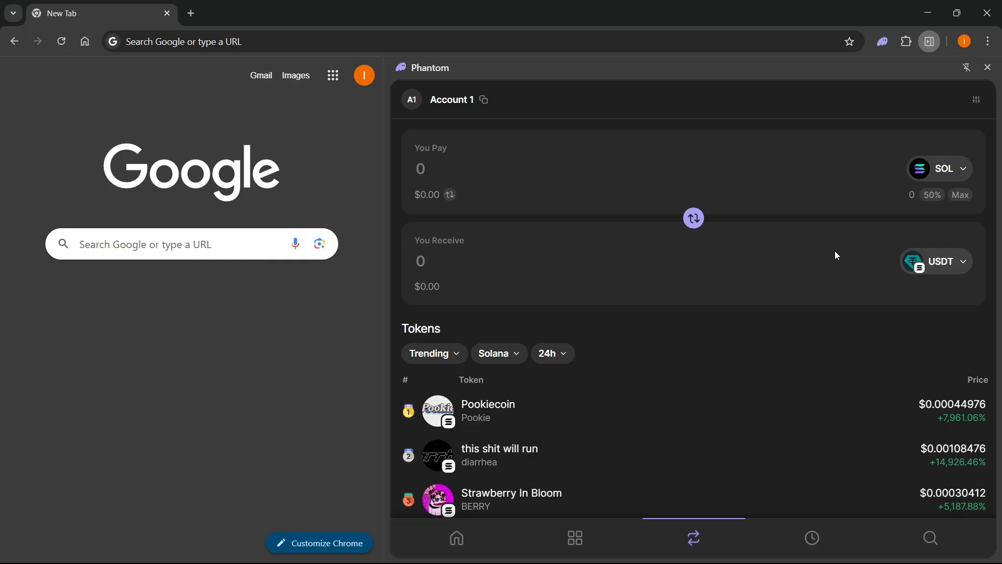
Enter 1 SOL to pay and review the quoted amount of about 170.47 USDT with fees
left_click(486, 175)
type("1")
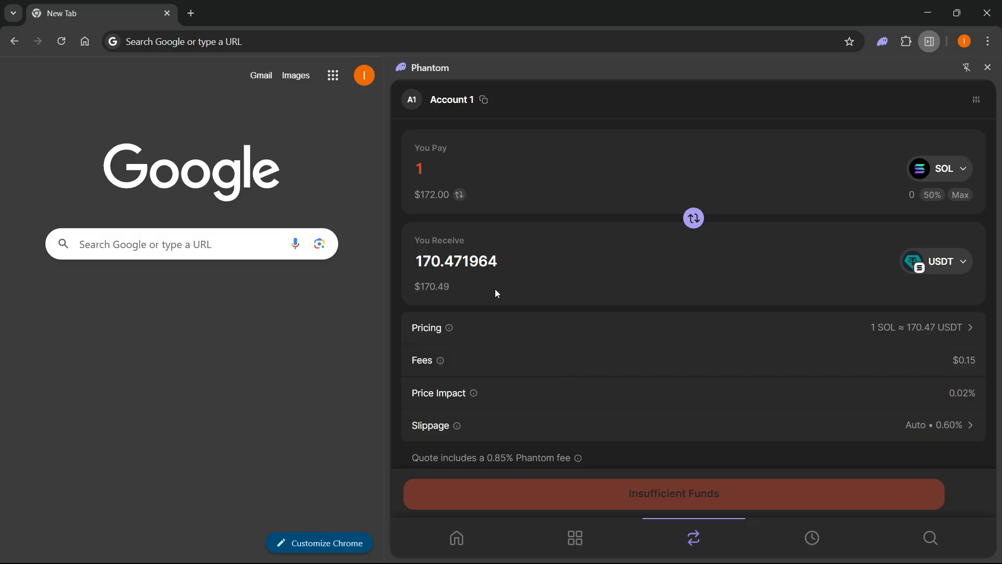
left_click_drag(504, 261, 390, 266)
left_click(617, 257)
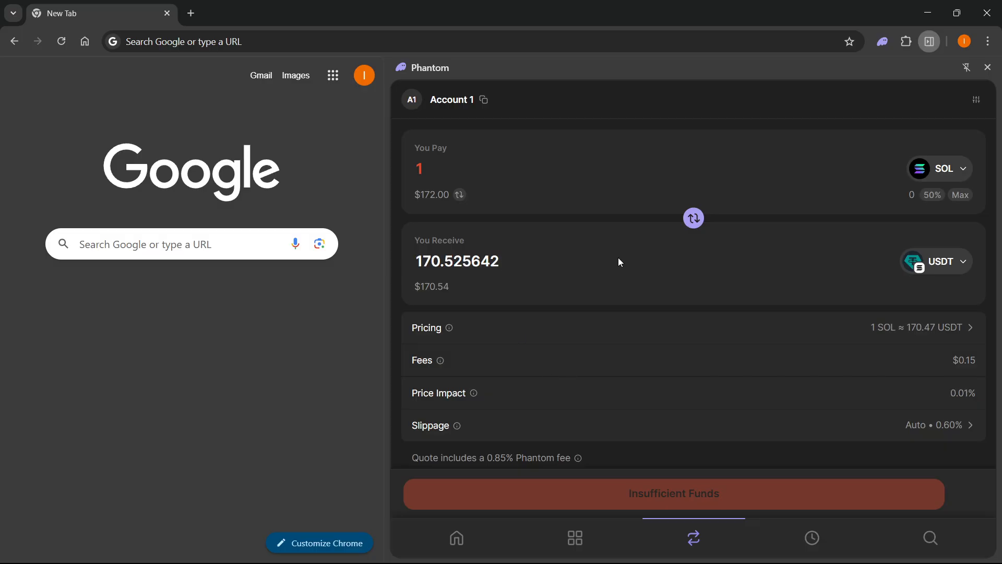